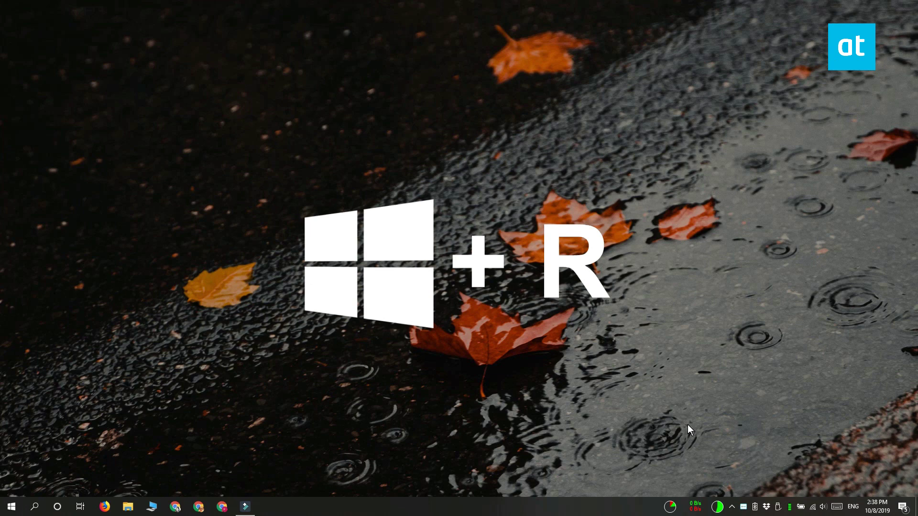
Step: Launch Registry Editor by running regedit from the Run dialog
key("super+r")
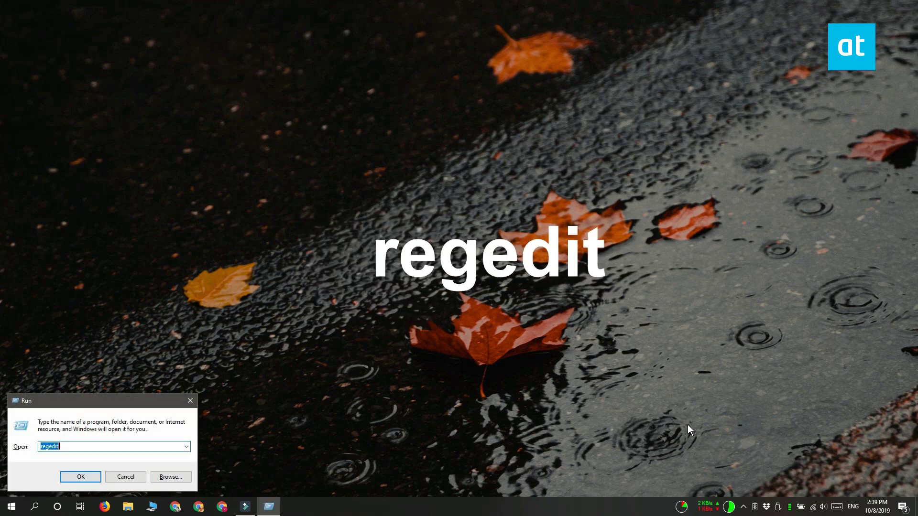
key("Return")
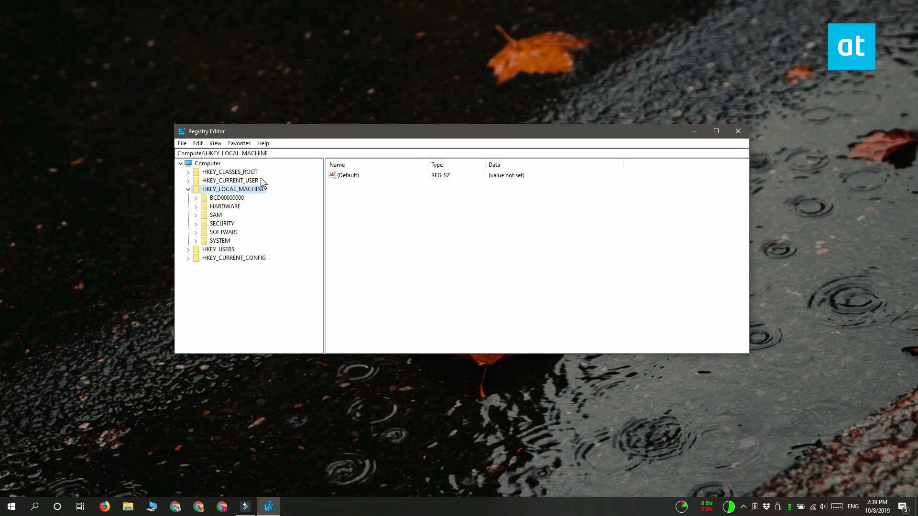
Step: Go to HKEY_CURRENT_USER\Environment by pasting its path into the address bar
left_click(229, 153)
type("HKEY_CURRENT_USER\\Environment")
key("Return")
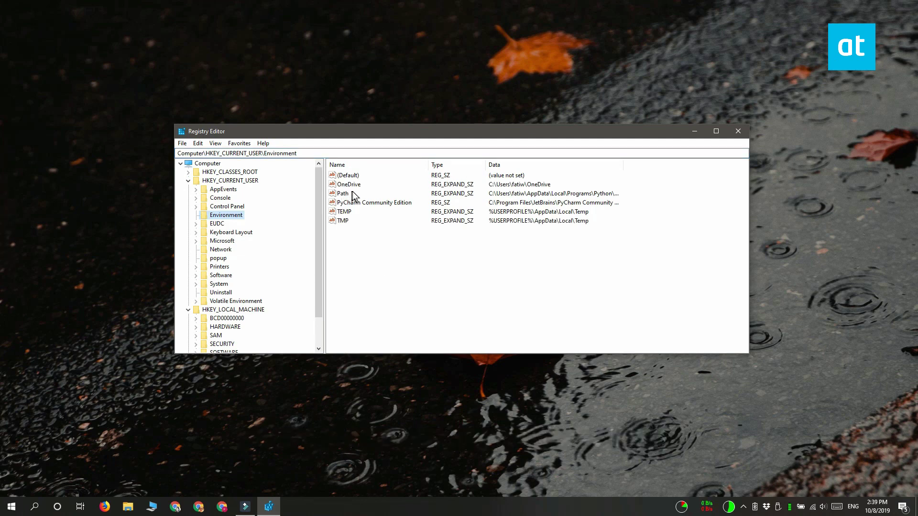
left_click(517, 185)
Step: View the OneDrive and PyCharm Community Edition values unchanged, then close Registry Editor
double_click(359, 184)
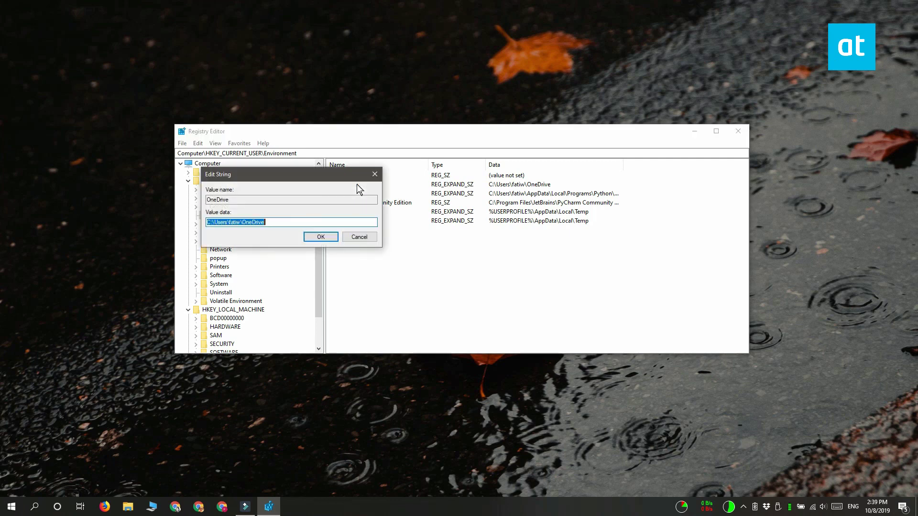
left_click(356, 241)
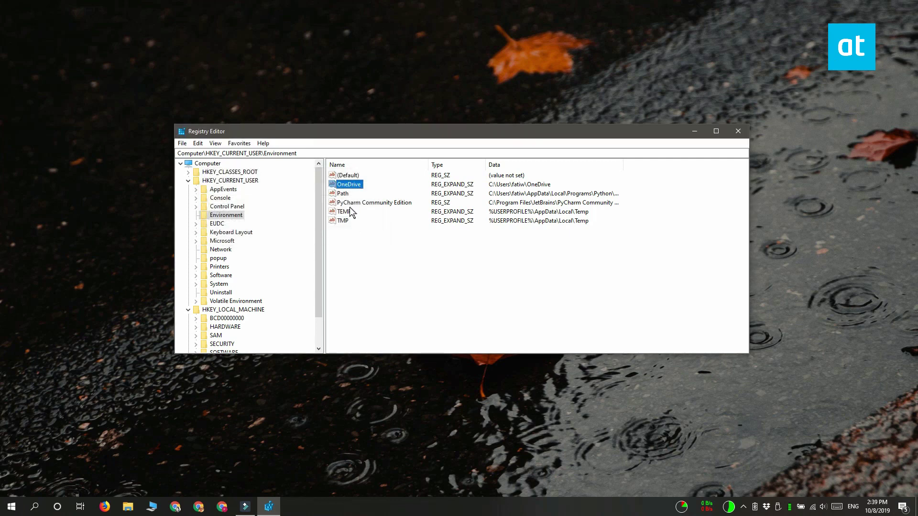
double_click(350, 205)
left_click(359, 239)
key("alt+F4")
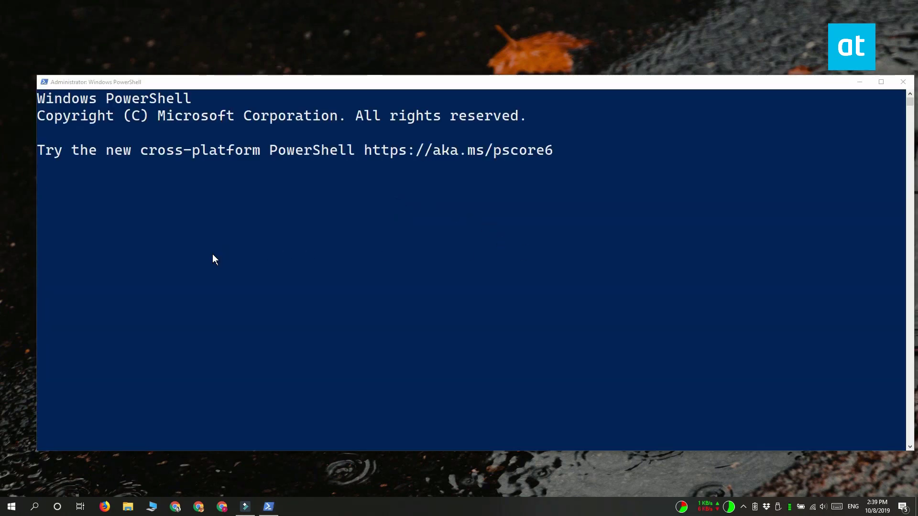
Step: Run Get-ItemProperty -Path "HKCU:\Environment" to list user variables, then close PowerShell
left_click(638, 360)
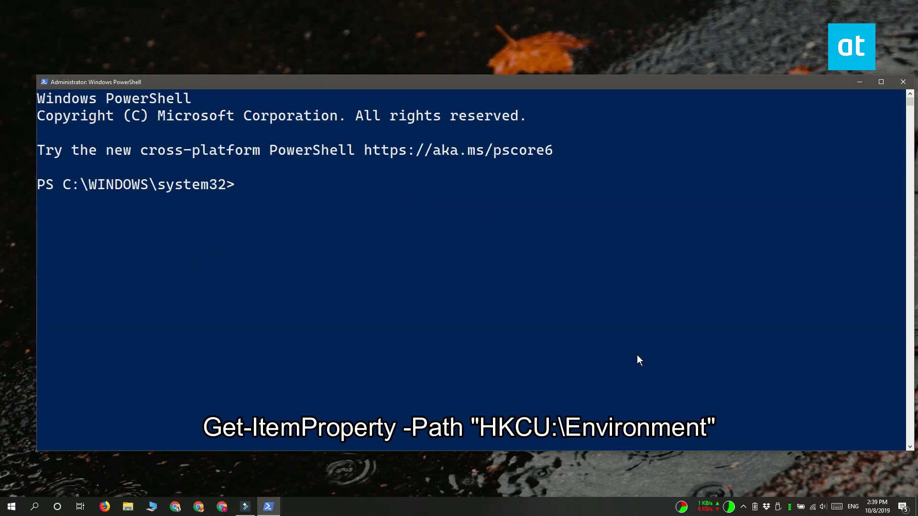
type("Get-ItemProperty -Path \"HKCU:\\Environment\"")
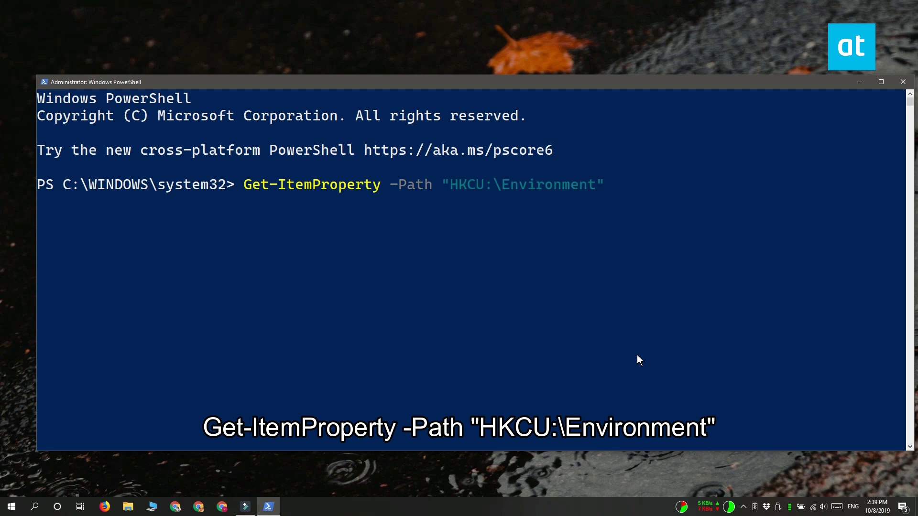
key("Return")
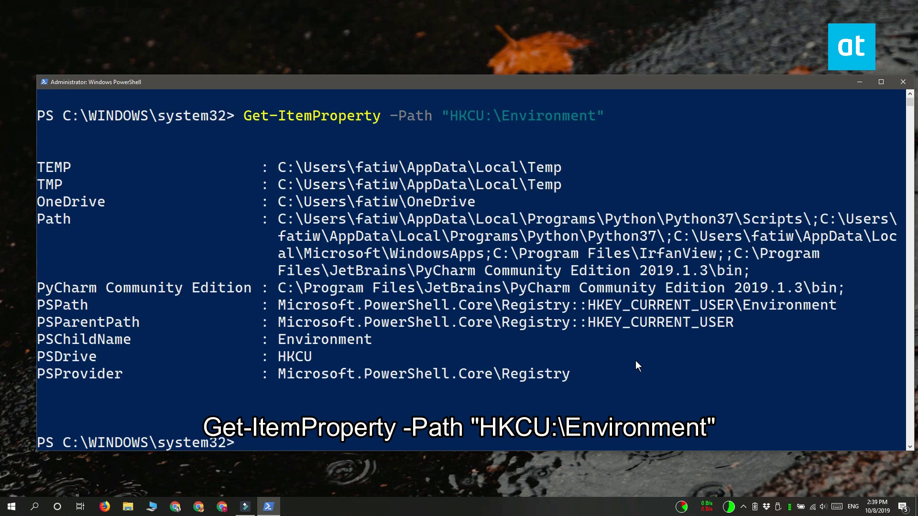
scroll(574, 361, "up", 2)
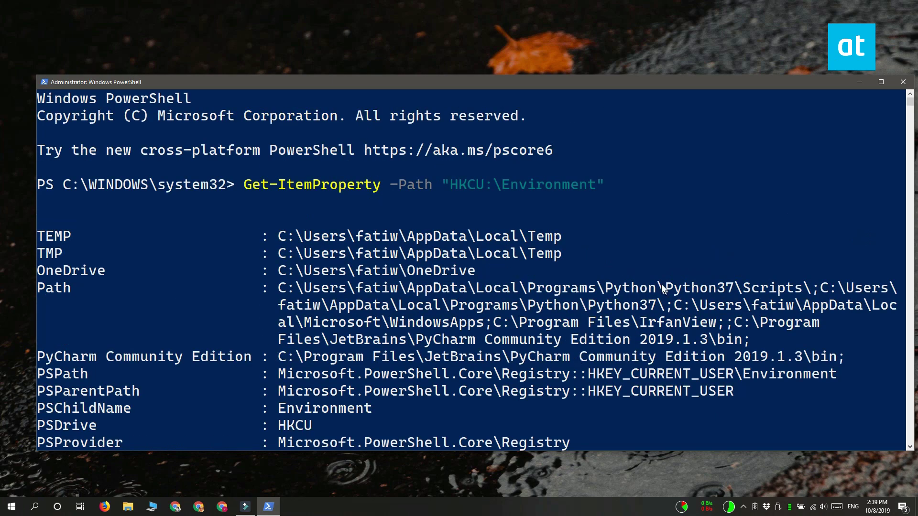
left_click(903, 82)
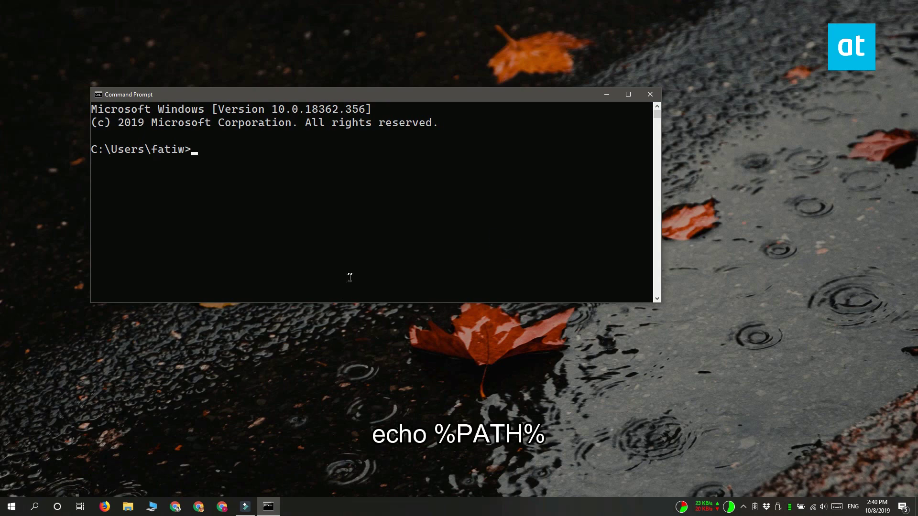
type("echo %PATH%")
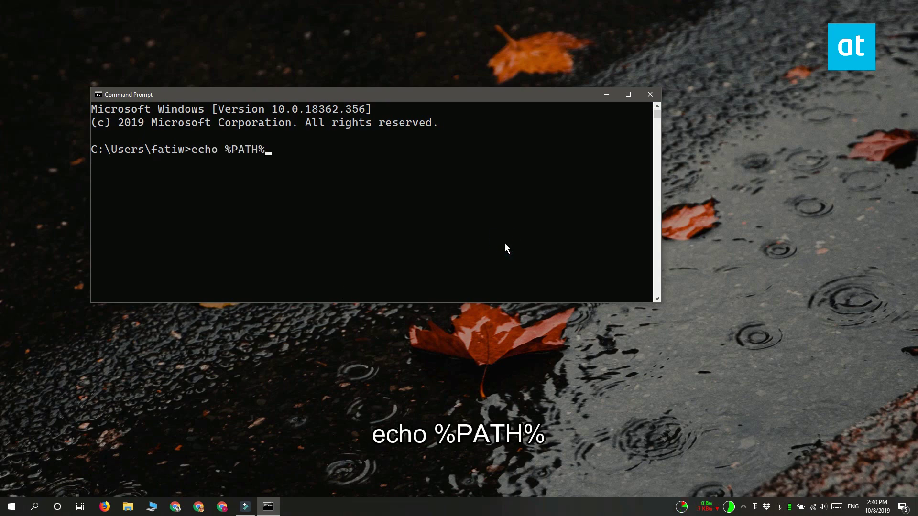
Step: Run echo %PATH% to print the full system and user PATH value
key("Return")
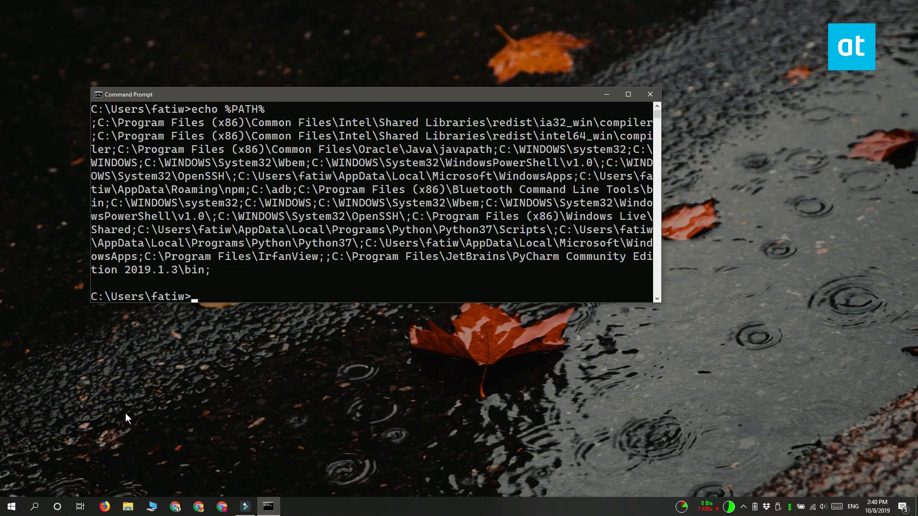
left_click(125, 388)
left_click(444, 271)
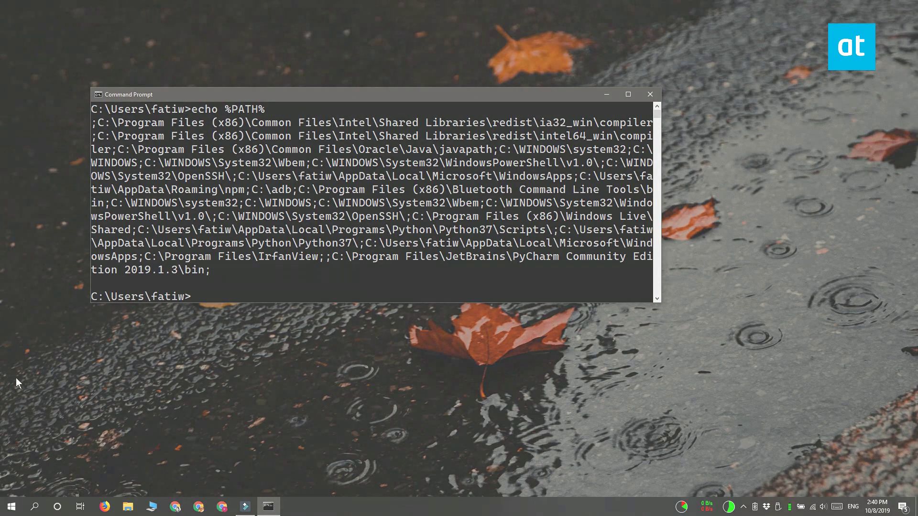